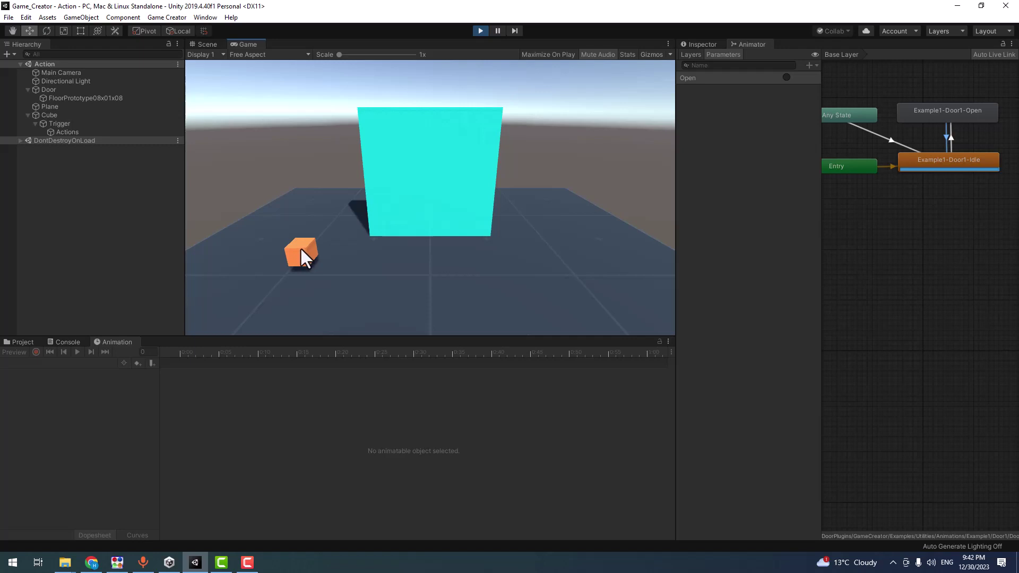
Stop the running game and show the Cube object's component properties
left_click(482, 30)
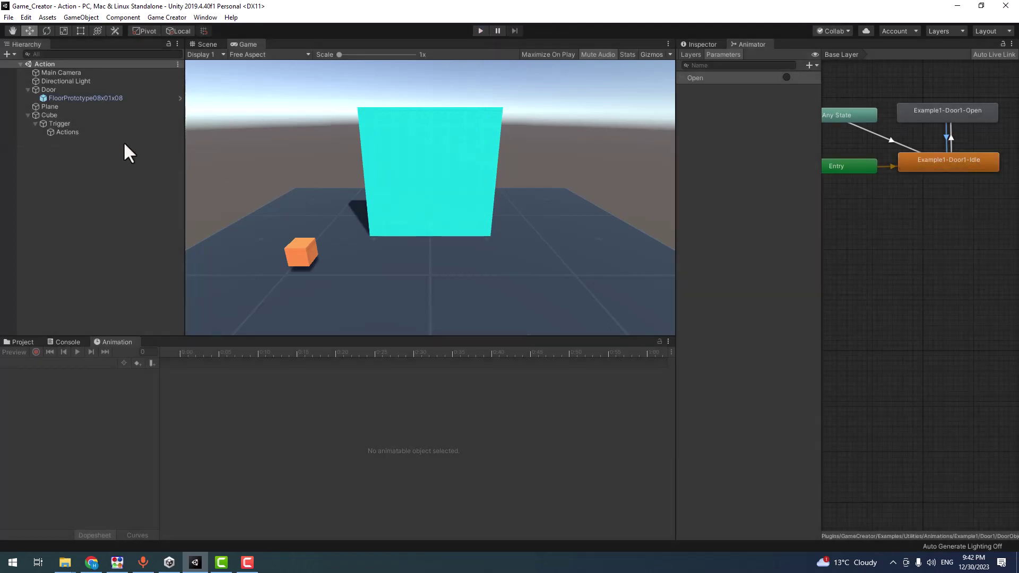
left_click(45, 116)
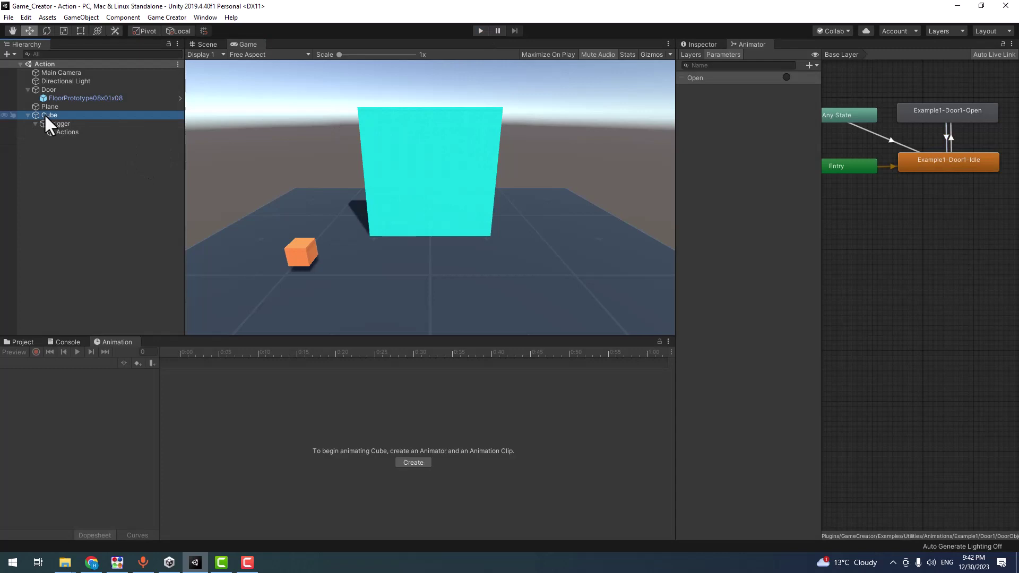
left_click(697, 42)
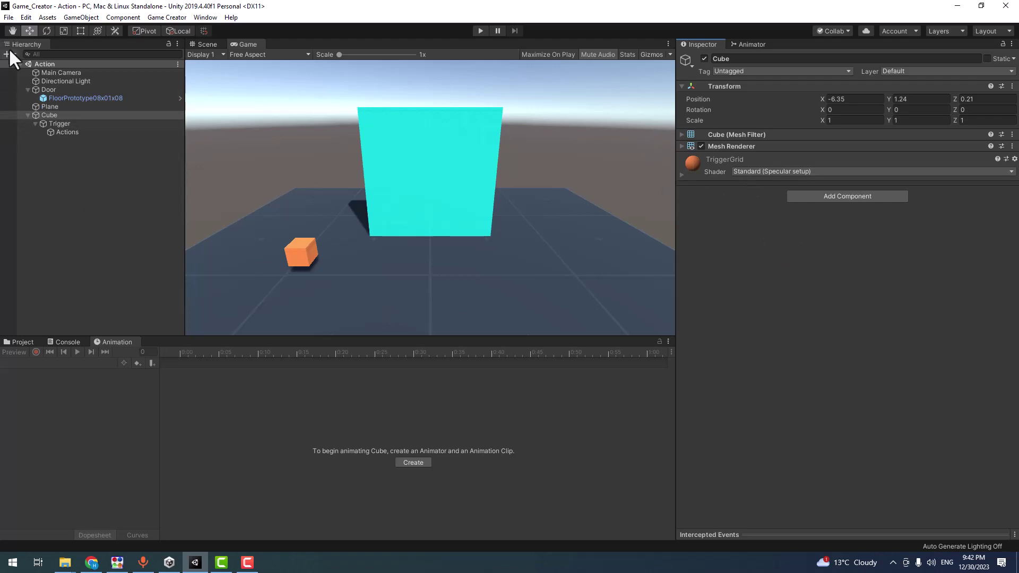
Add a Local Variables component to the Door object
left_click(51, 88)
left_click(27, 89)
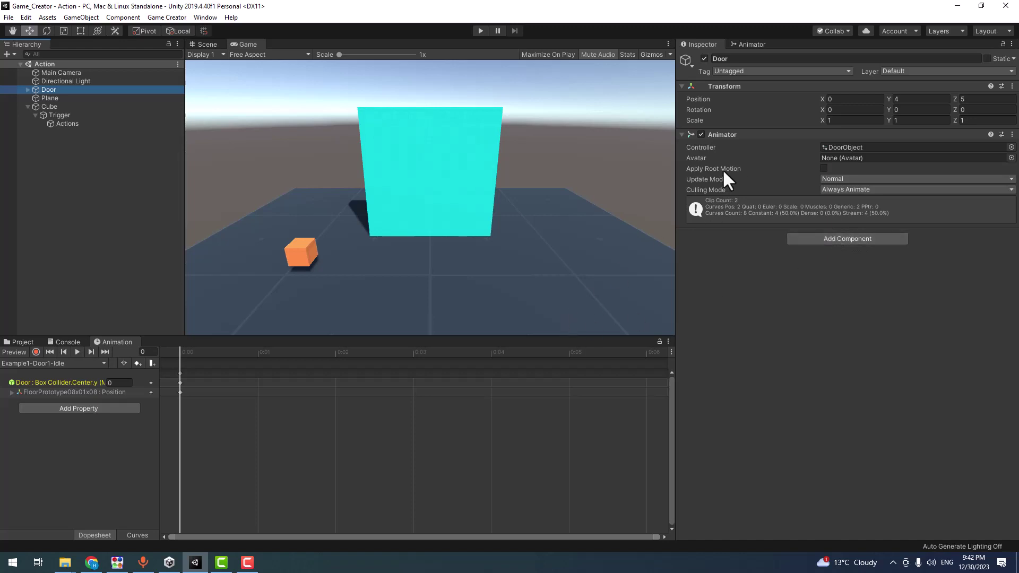
left_click(834, 238)
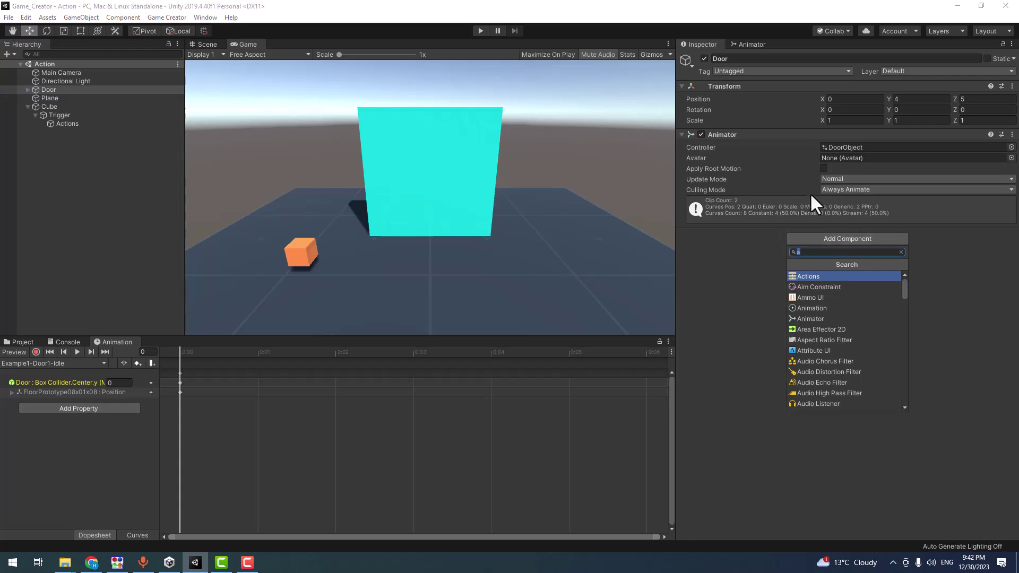
type("var")
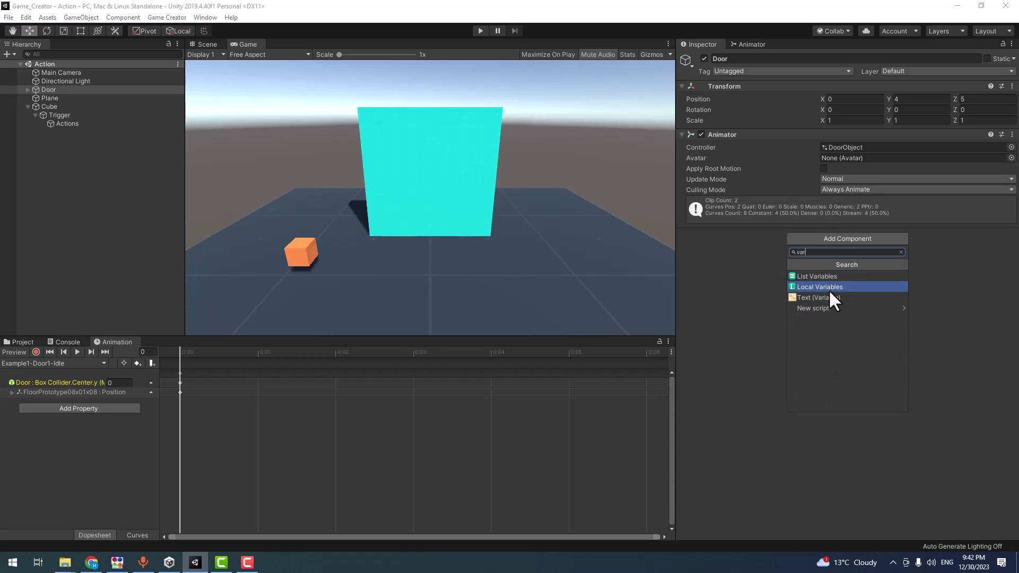
left_click(830, 289)
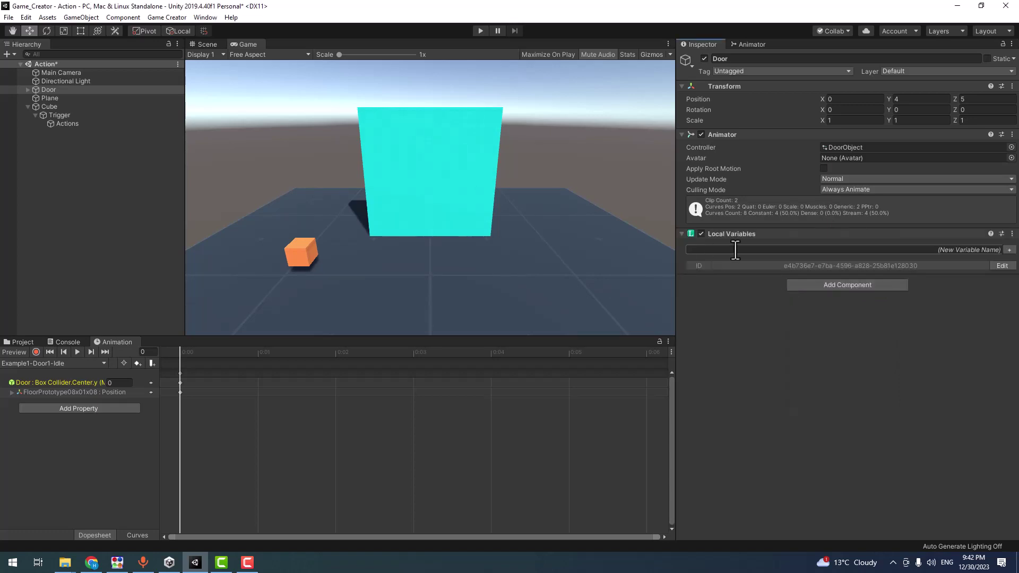
Create a local variable named open_state of type Bool on the Door
left_click(1009, 250)
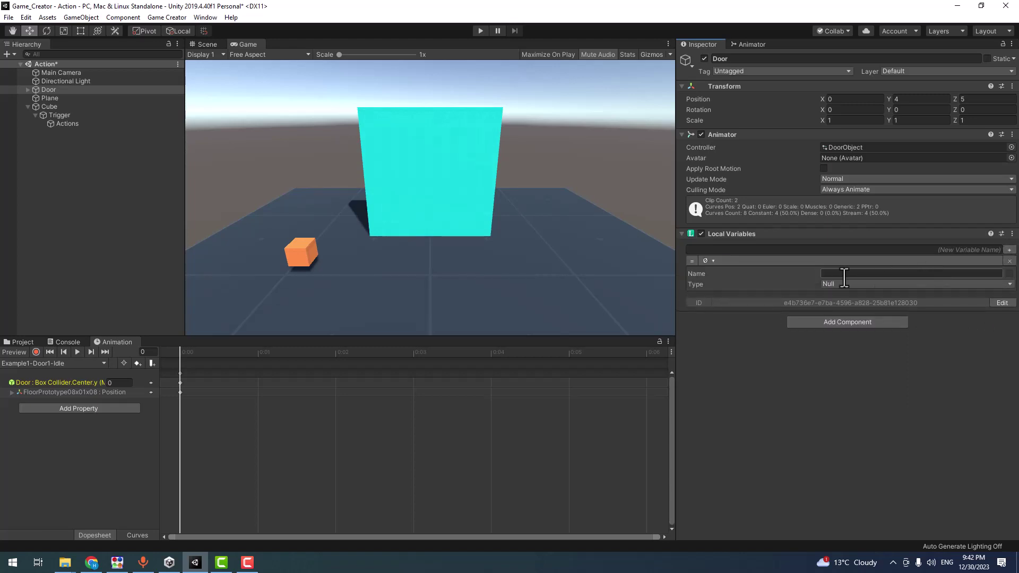
left_click(846, 273)
type("open_sate")
left_click(841, 273)
type("t")
left_click(900, 285)
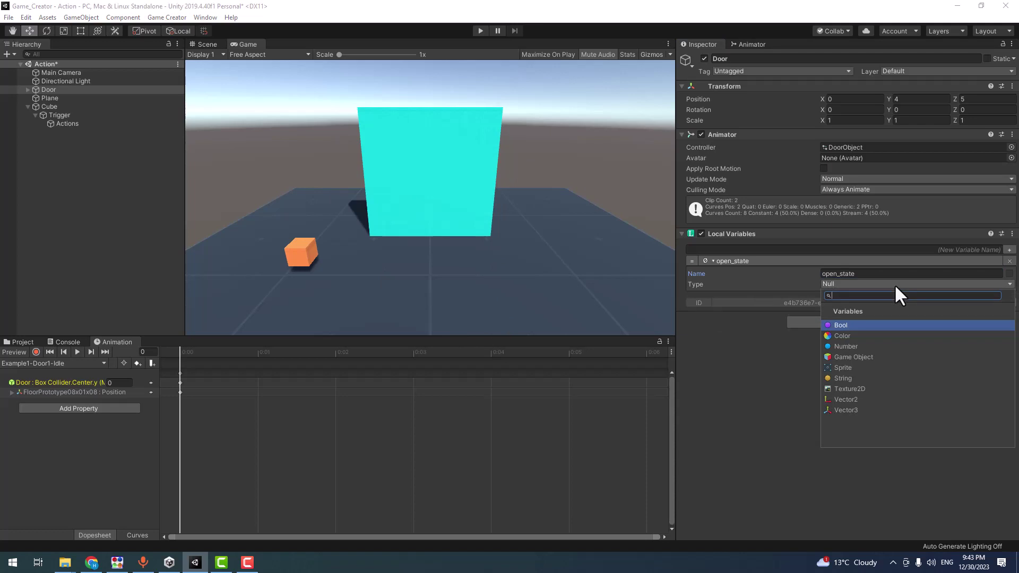
left_click(850, 326)
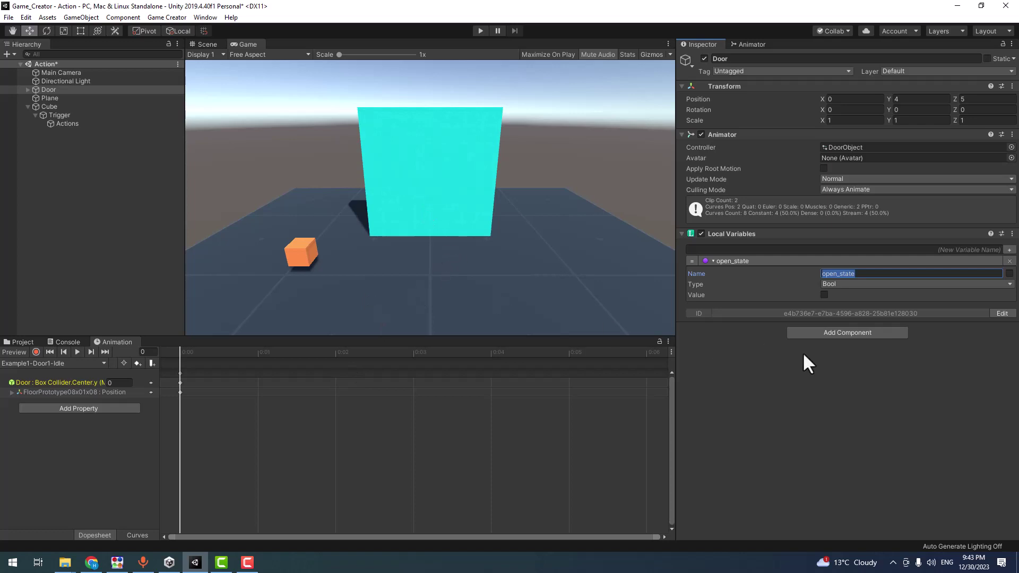
left_click(789, 373)
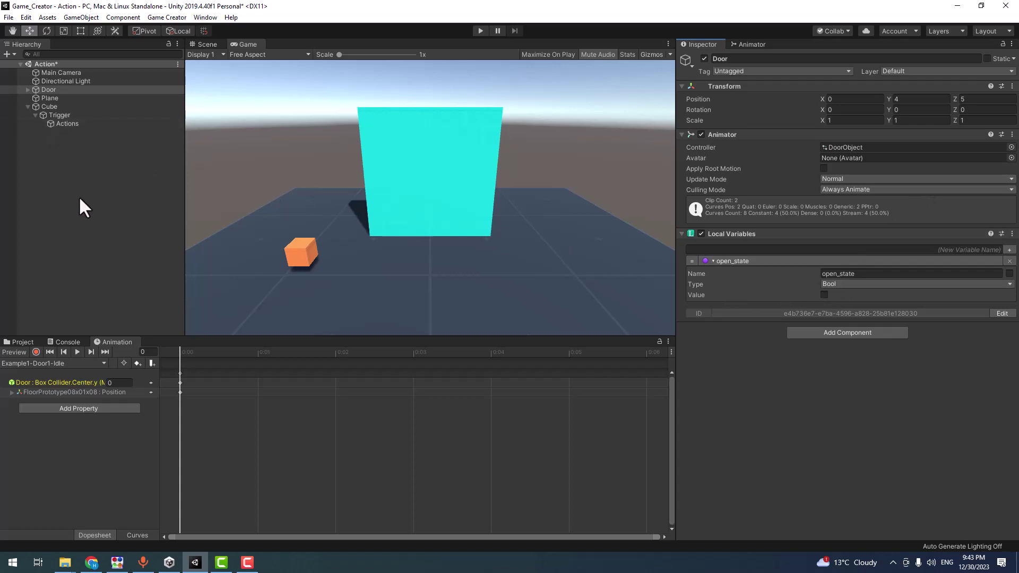
Add a Variable Bool action to the Actions object under Trigger, collapsing its existing door animation and sound actions
left_click(71, 123)
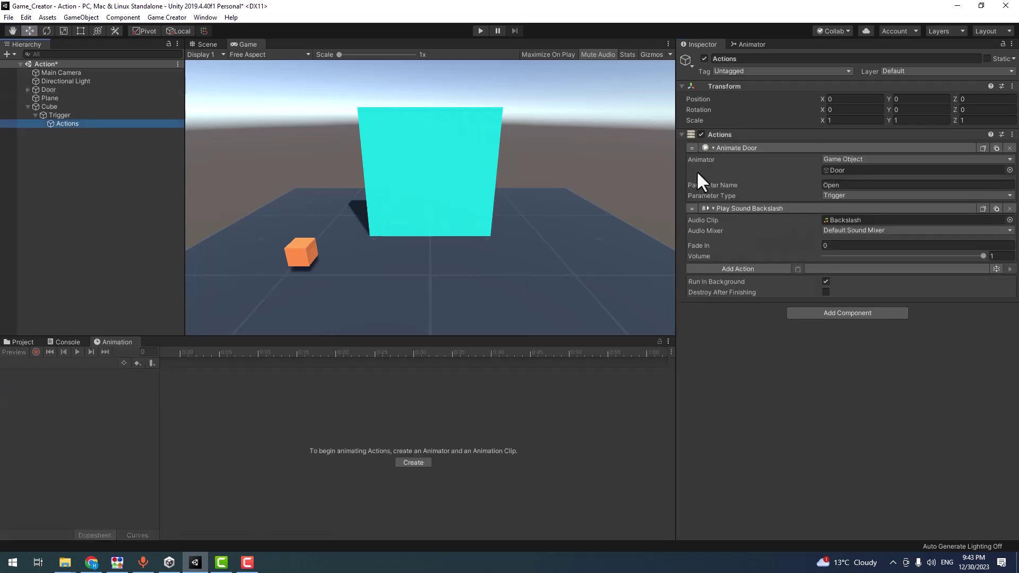
left_click(724, 149)
left_click(724, 160)
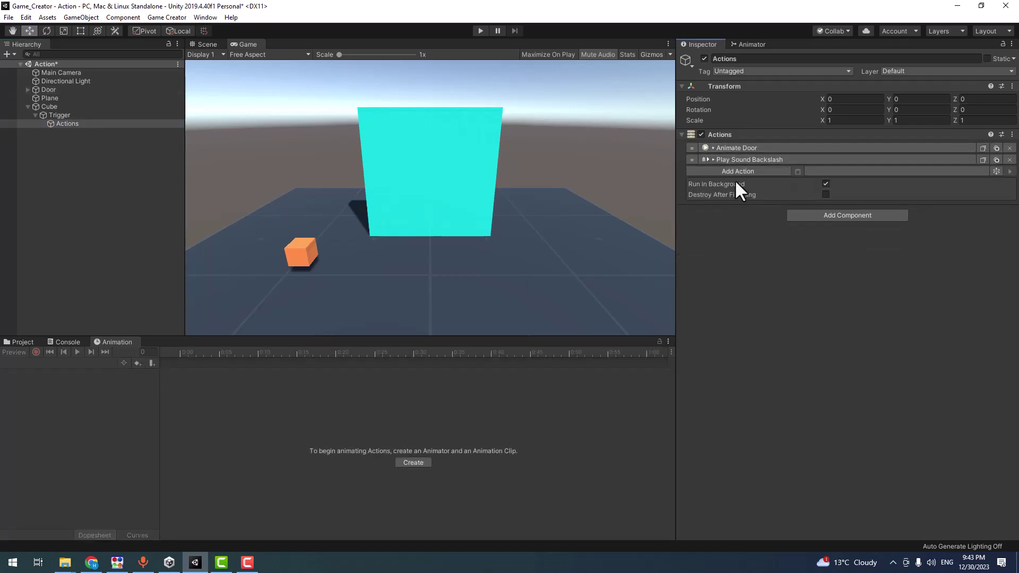
left_click(734, 172)
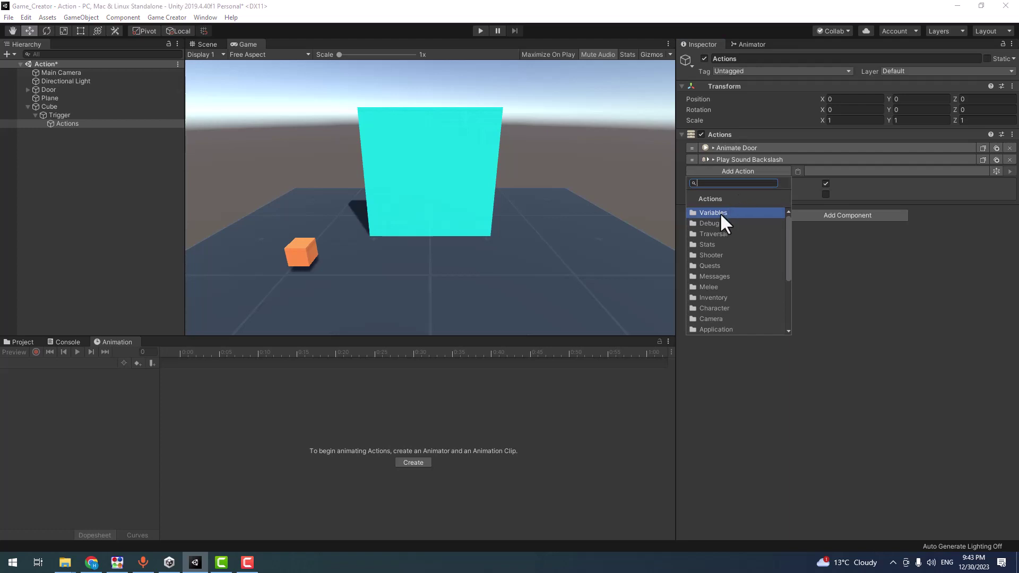
left_click(719, 212)
scroll(748, 308, "down", 3)
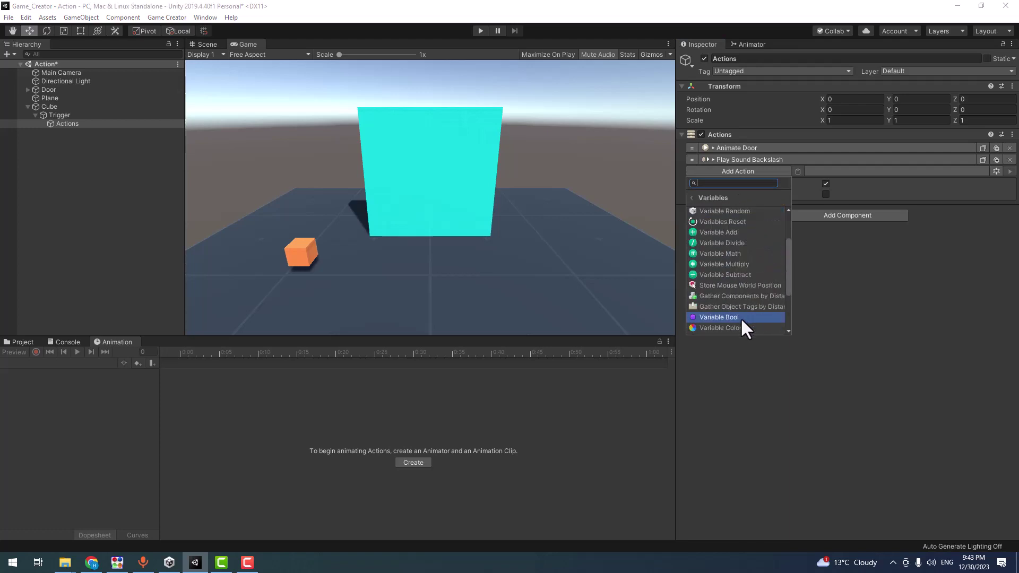
left_click(724, 199)
left_click(724, 212)
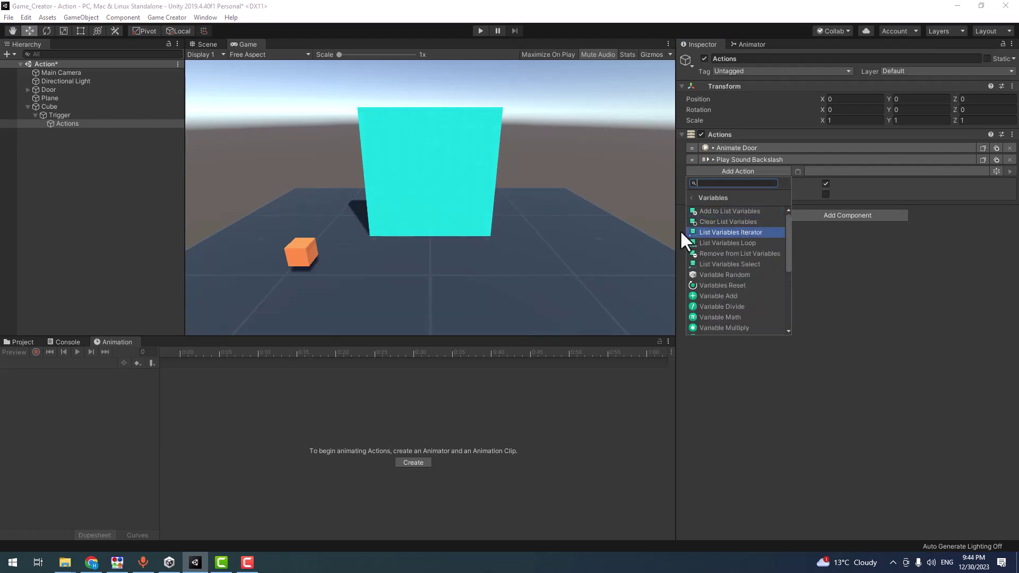
scroll(745, 288, "down", 3)
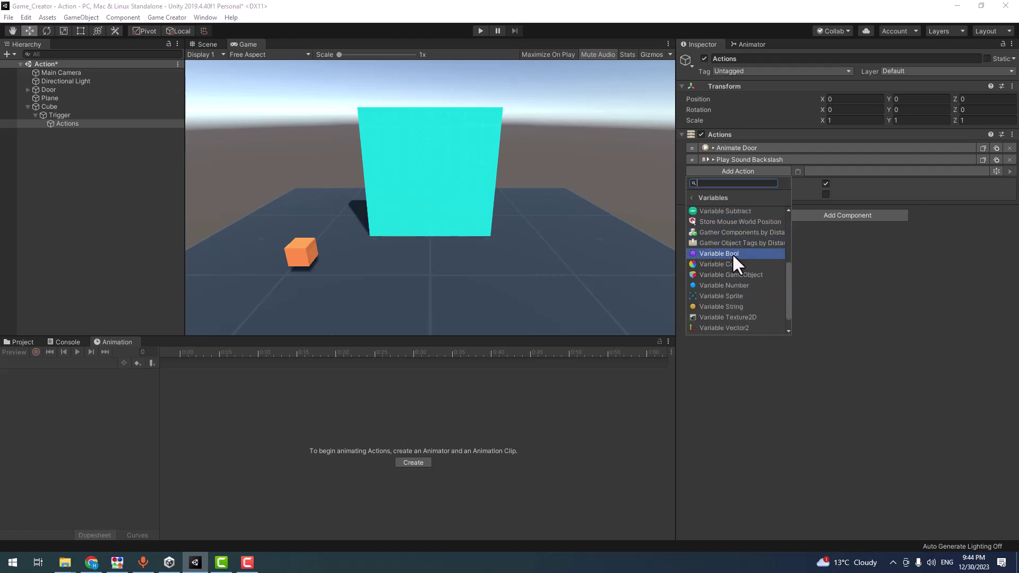
left_click(717, 254)
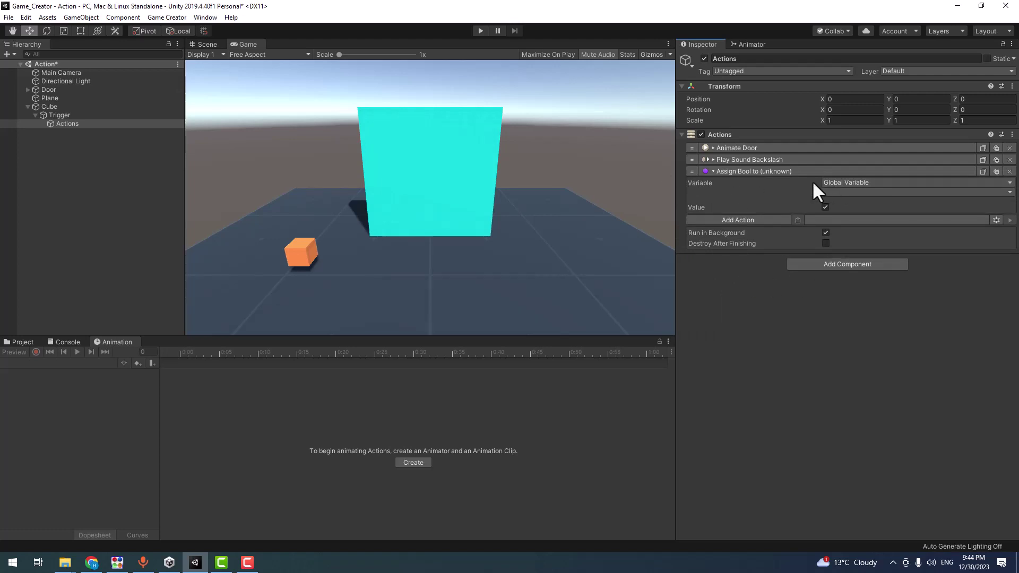
Make the new bool action target the Door object's local variable open_state
left_click(903, 182)
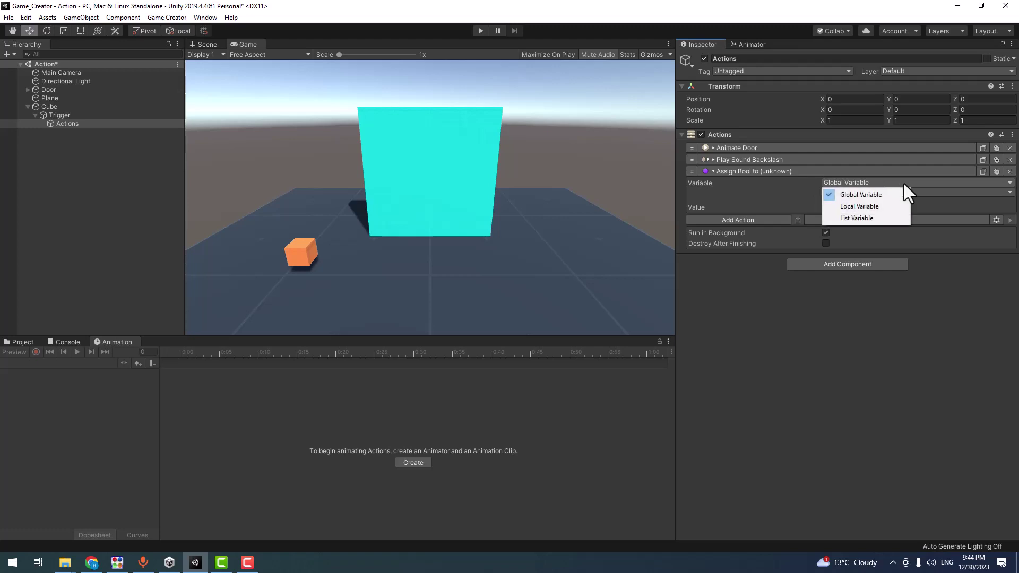
left_click(888, 204)
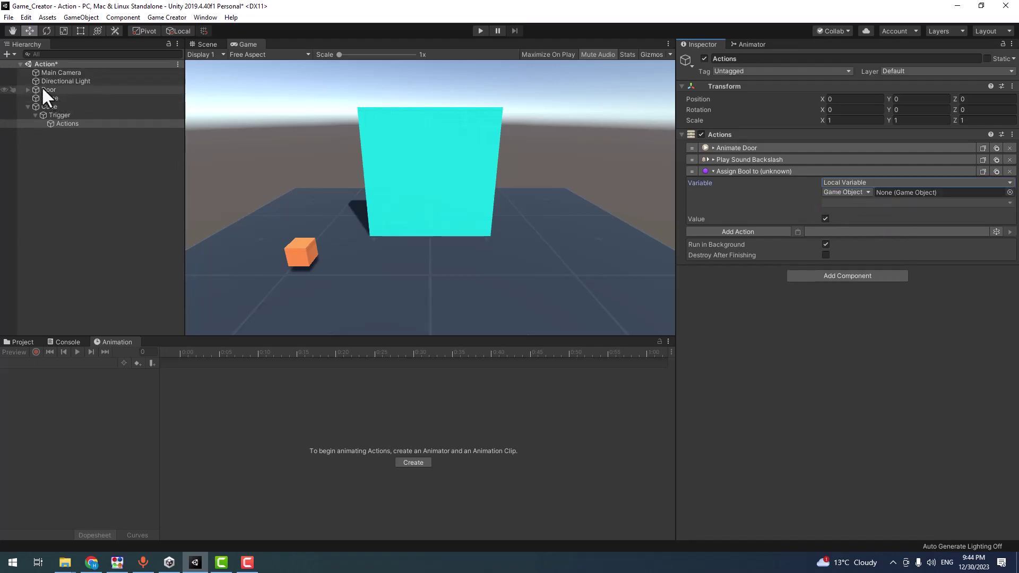
left_click_drag(44, 91, 920, 193)
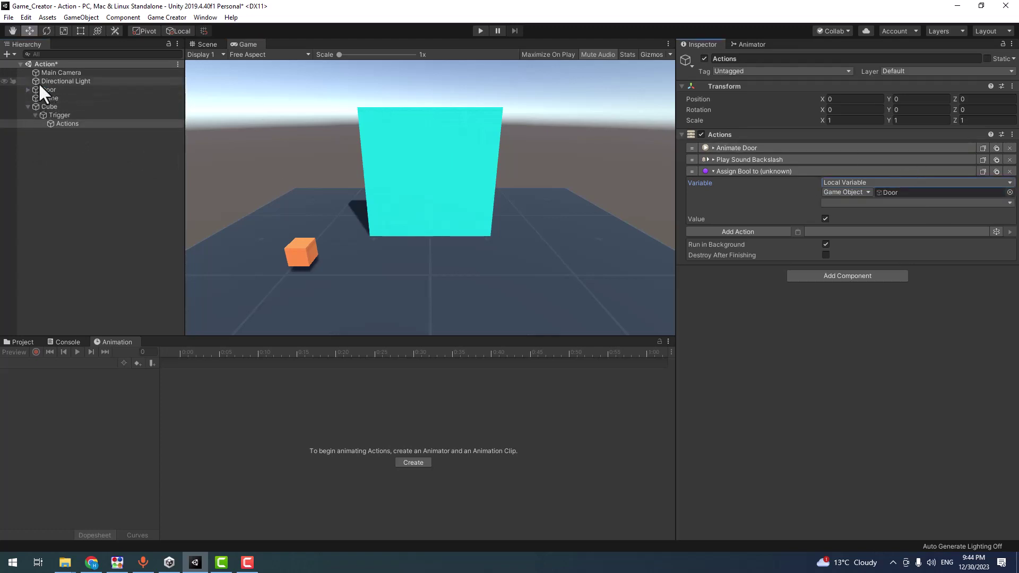
left_click(918, 202)
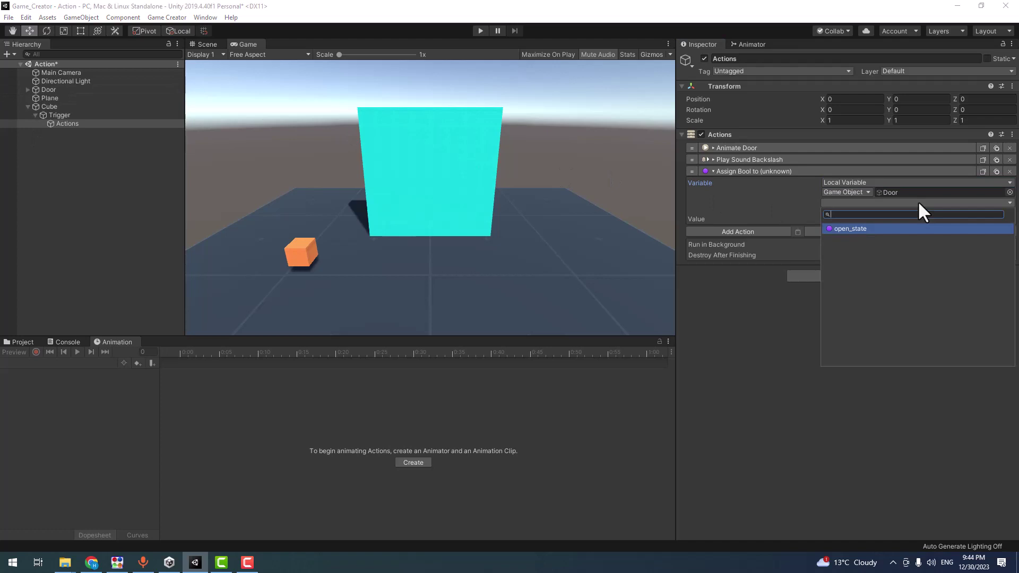
left_click(859, 228)
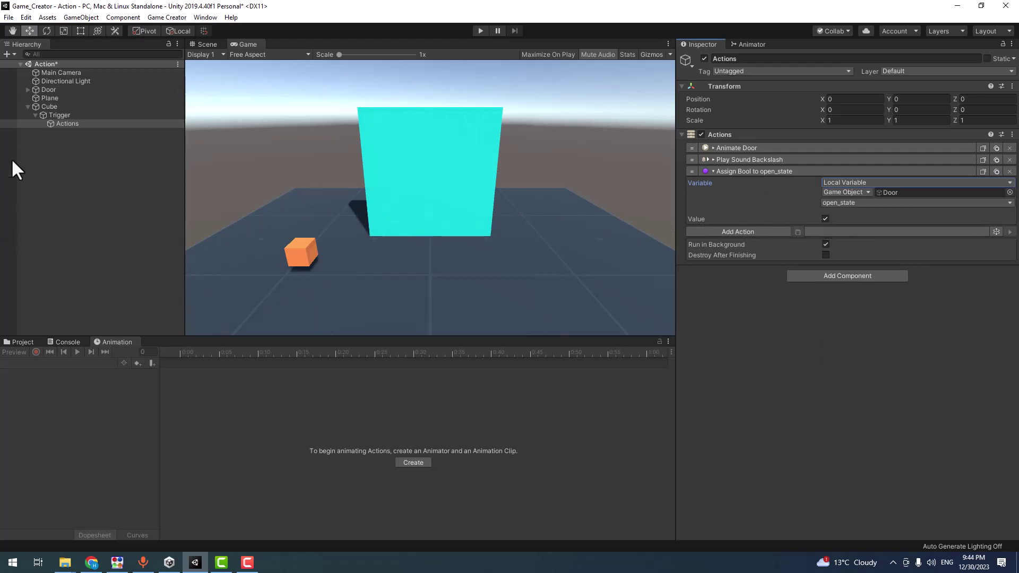
Add a Conditions entry to the Cube's Trigger and remove its direct Actions entry
left_click(60, 115)
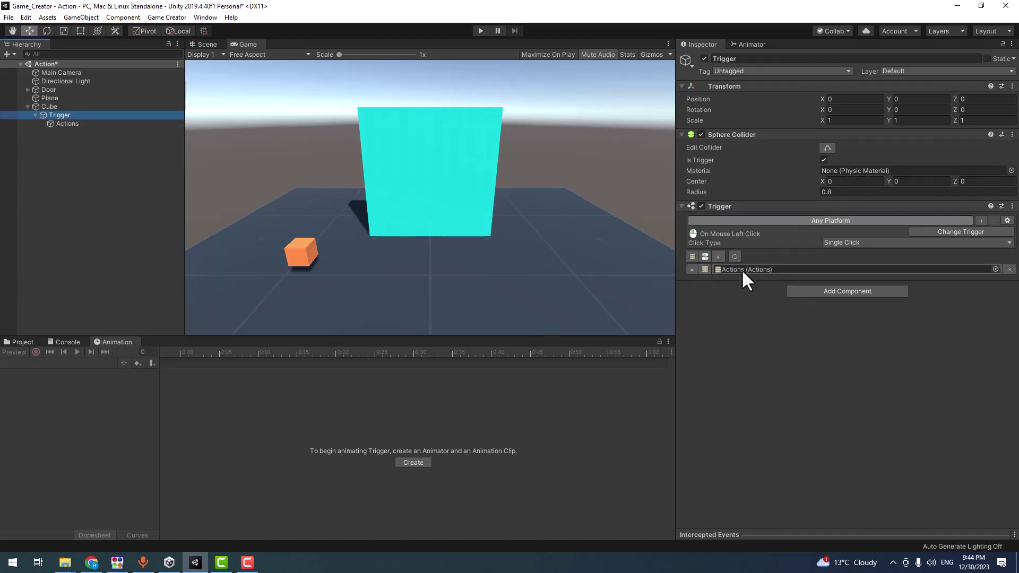
left_click(705, 257)
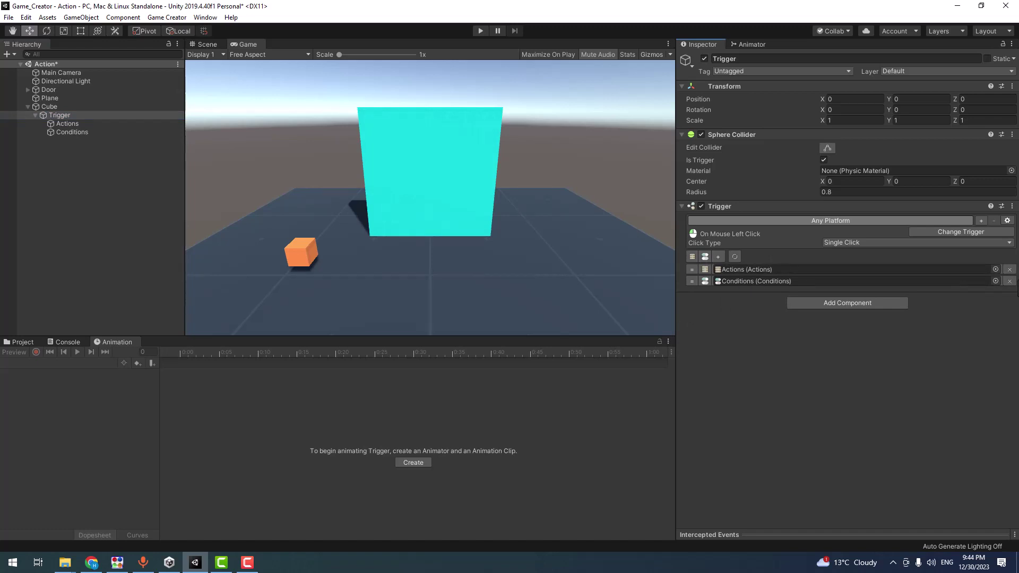
left_click(1010, 269)
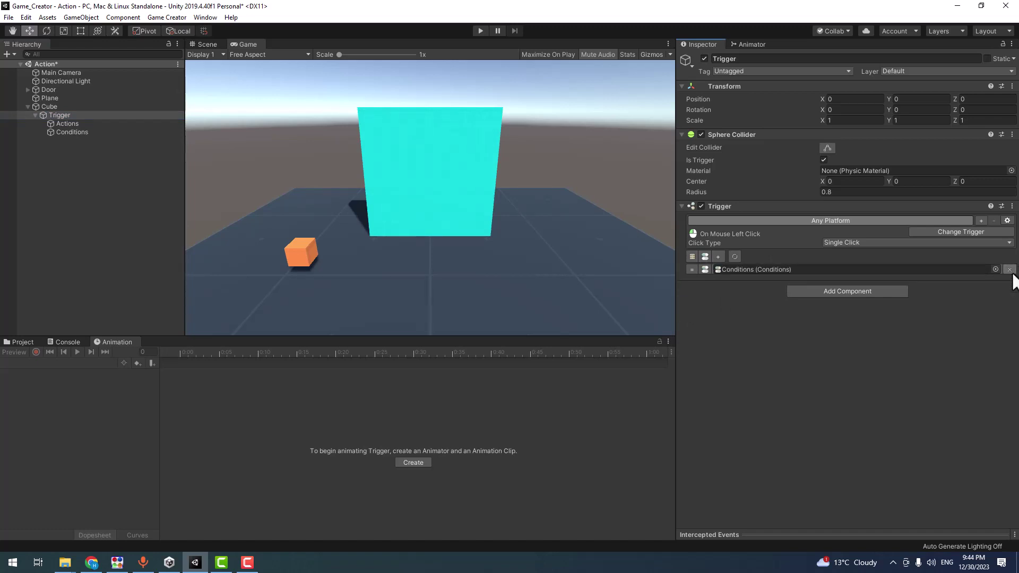
double_click(741, 269)
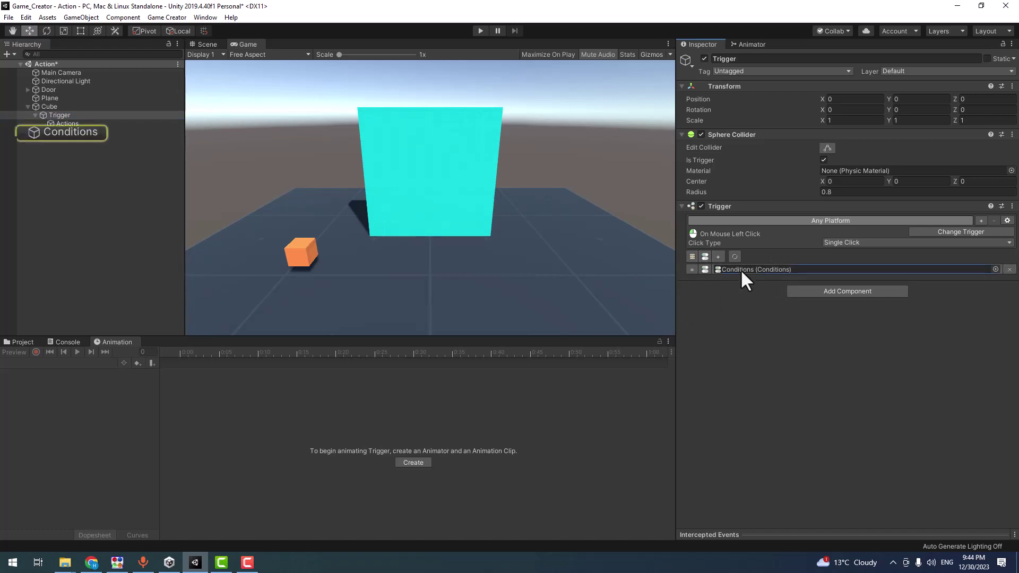
Add a clause to the Conditions object with the description "check door is open"
left_click(64, 132)
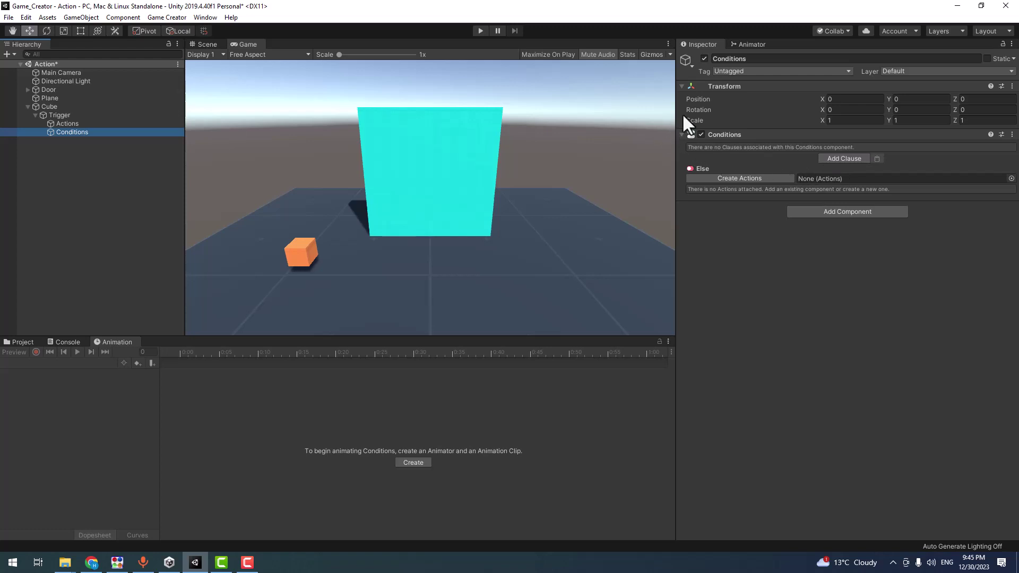
left_click(831, 159)
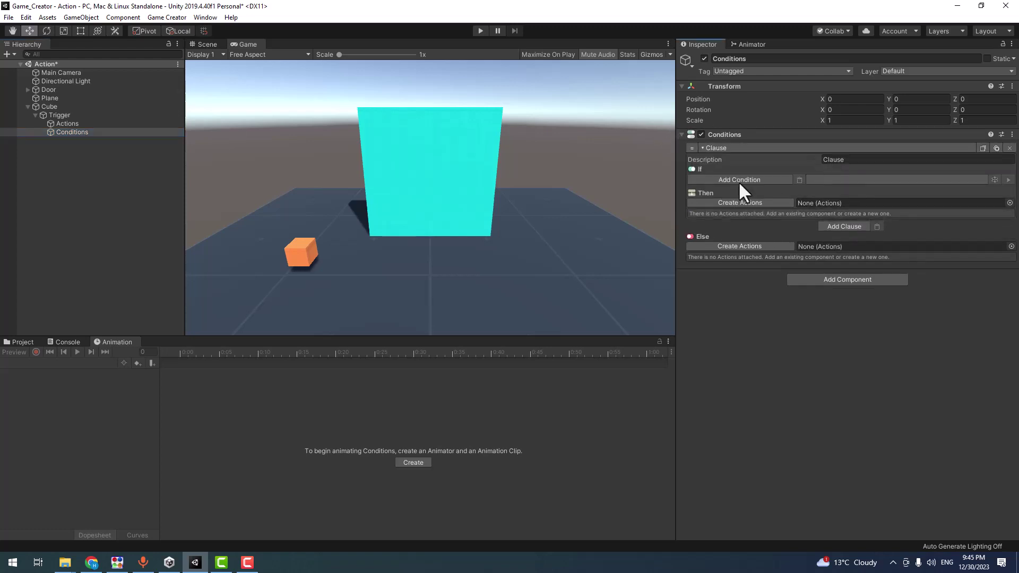
left_click(864, 159)
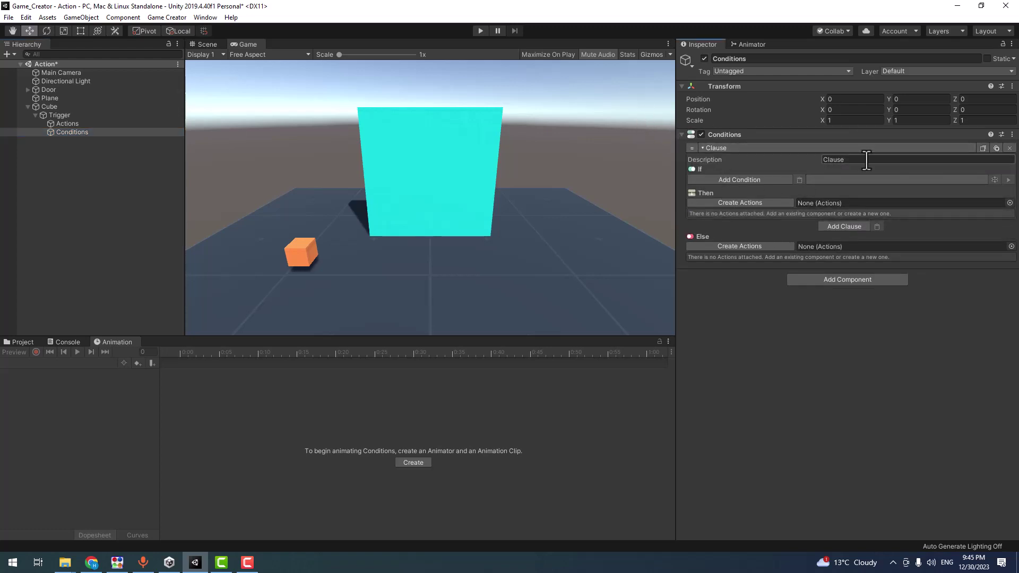
left_click_drag(865, 160, 617, 152)
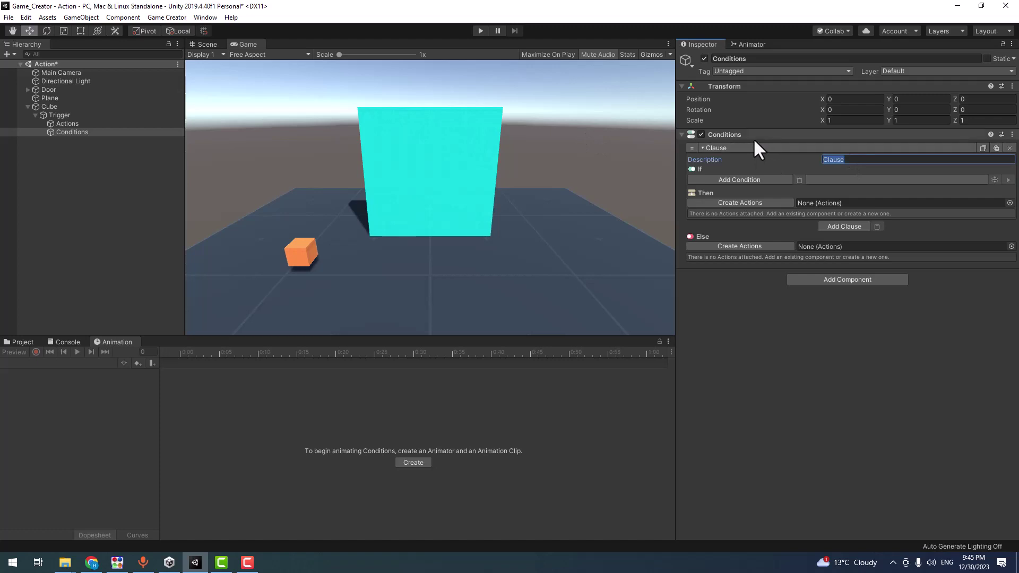
type("check doort")
key("BackSpace")
type("is open")
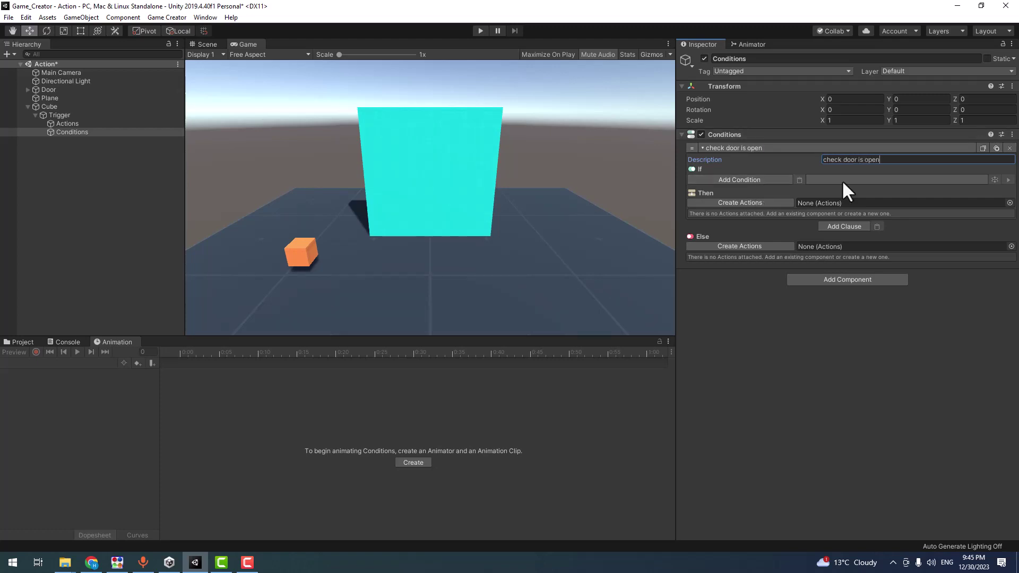
Add a Variable Bool condition to the "check door is open" clause
left_click(743, 178)
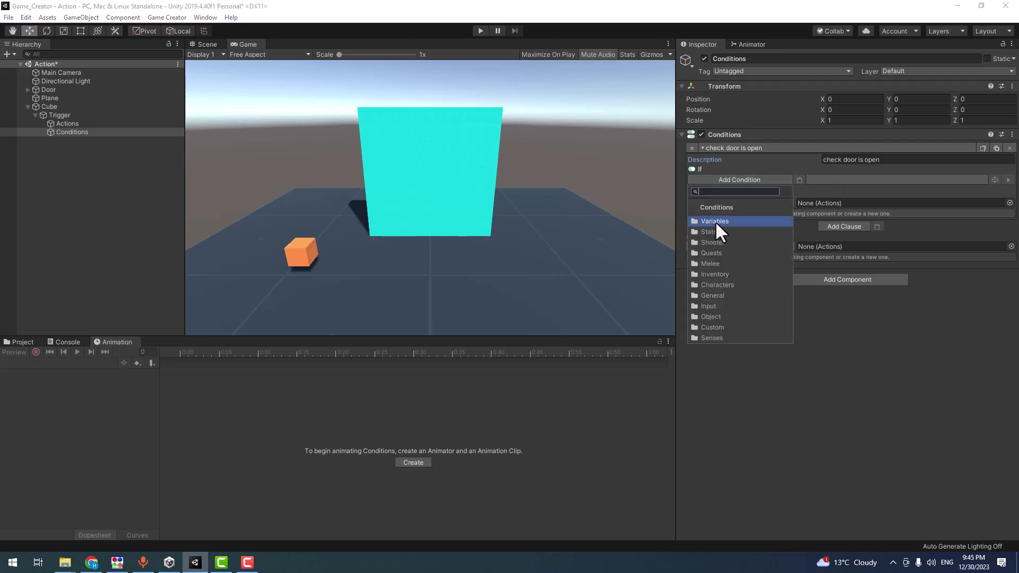
left_click(715, 221)
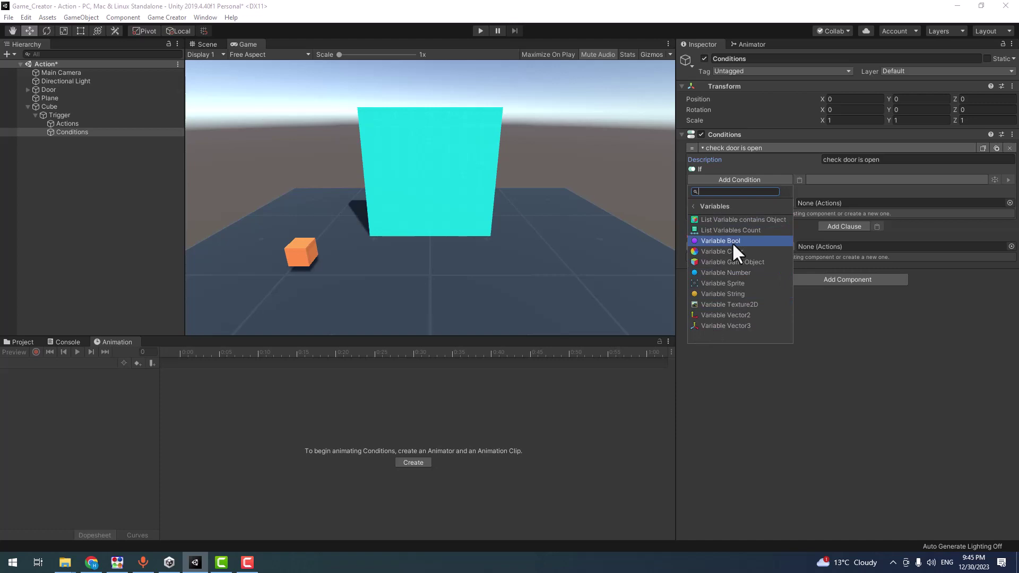
left_click(693, 206)
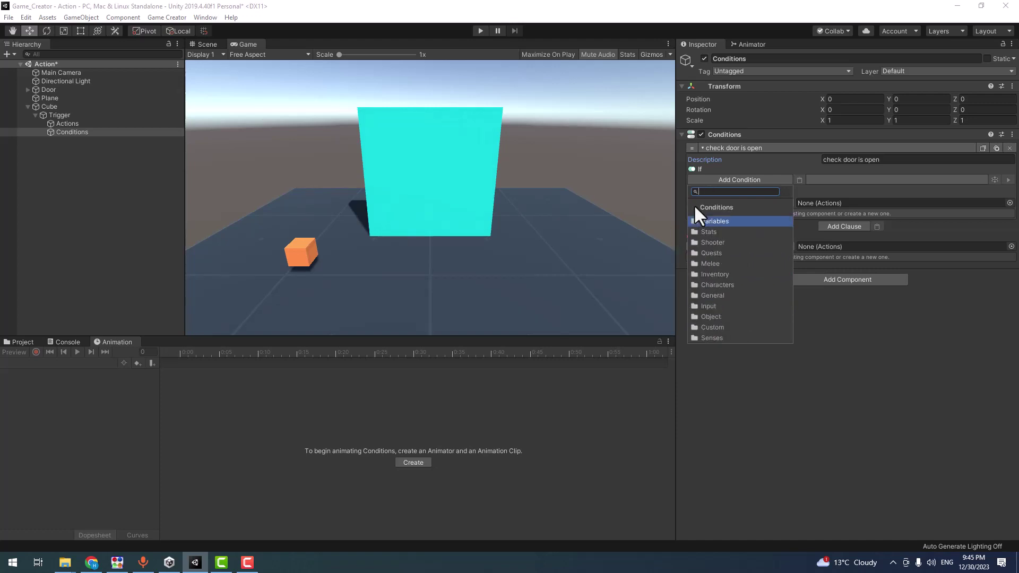
left_click(716, 220)
left_click(716, 240)
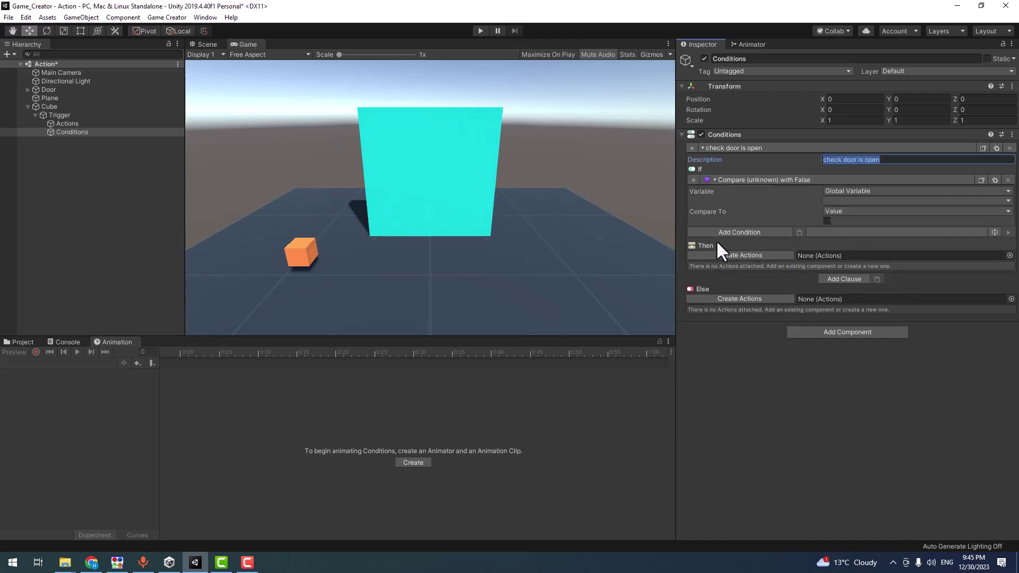
Make the bool condition check the Door object's local variable open_state
left_click(837, 191)
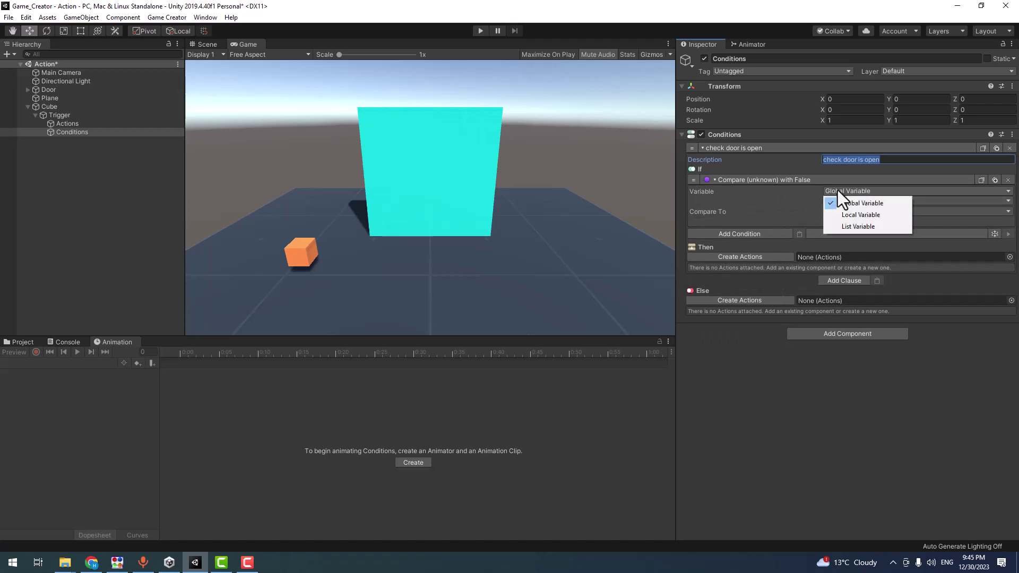
left_click(852, 216)
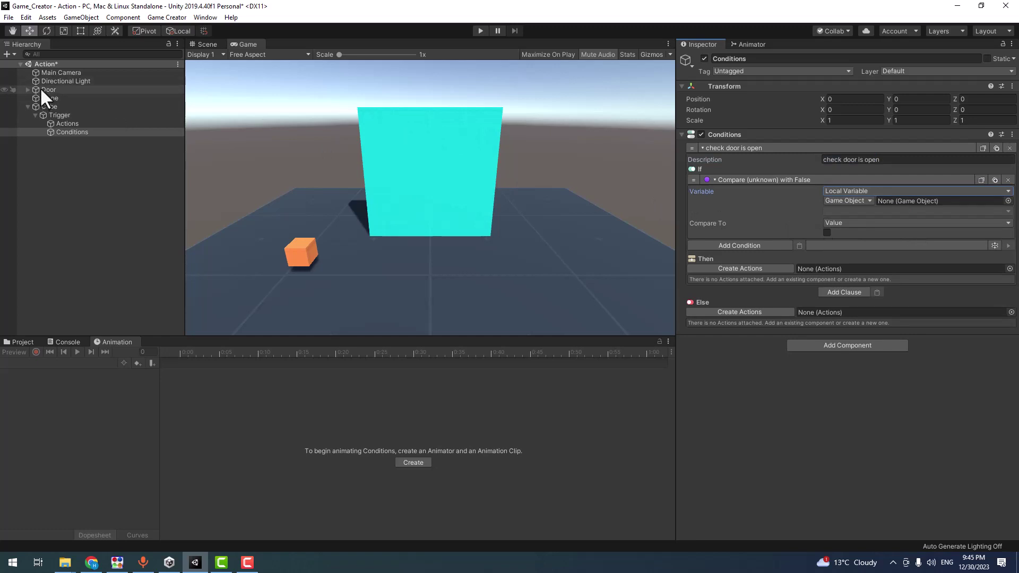
left_click_drag(42, 89, 910, 200)
left_click(849, 211)
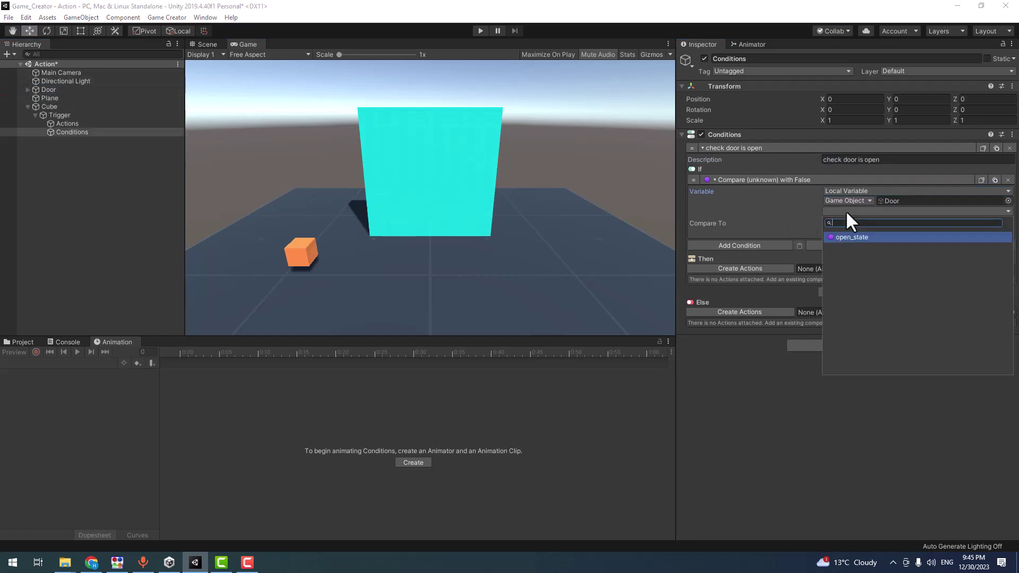
left_click(853, 237)
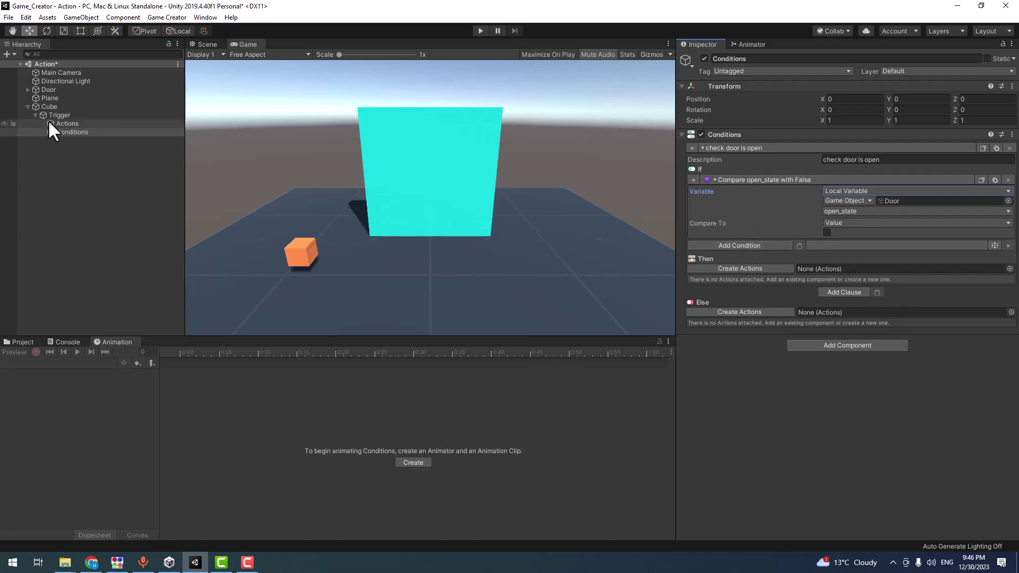
Assign the Trigger's existing Actions object to the clause's Then branch and create a new Actions object for the Else branch
left_click_drag(50, 123, 902, 269)
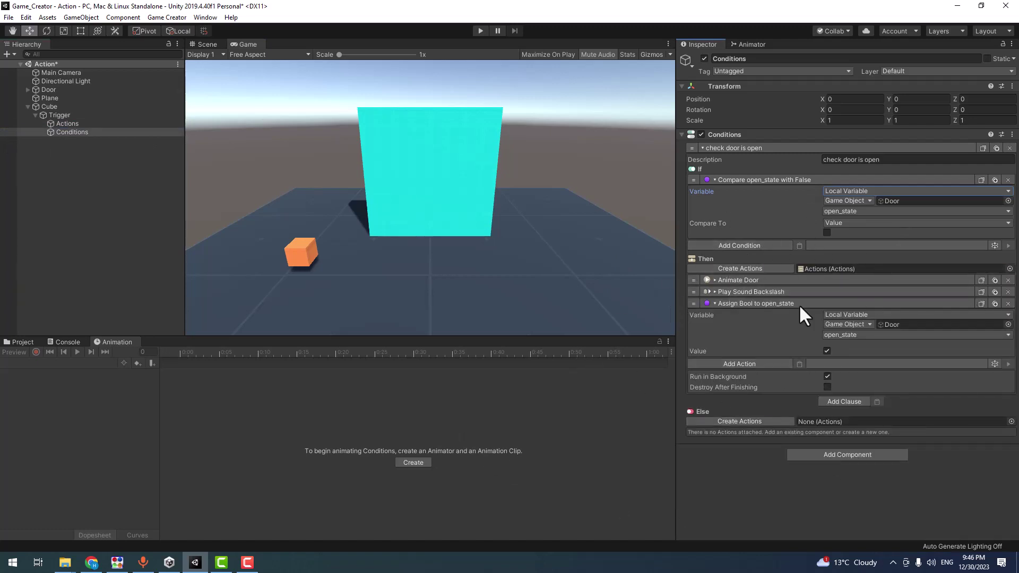
left_click(767, 422)
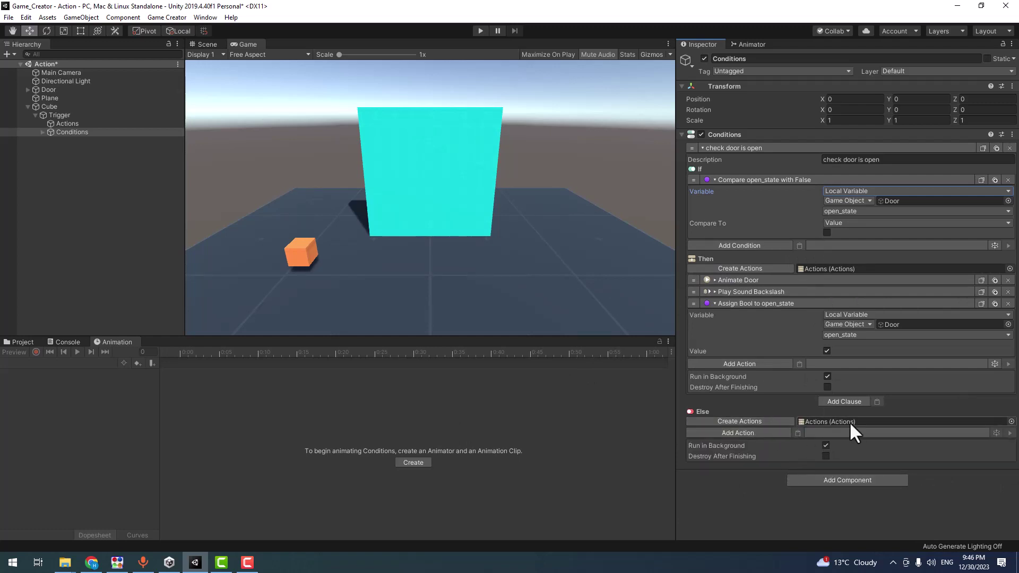
left_click(837, 422)
Add a Play Sound action to the Else branch's Actions with Counter as its audio clip
left_click(779, 432)
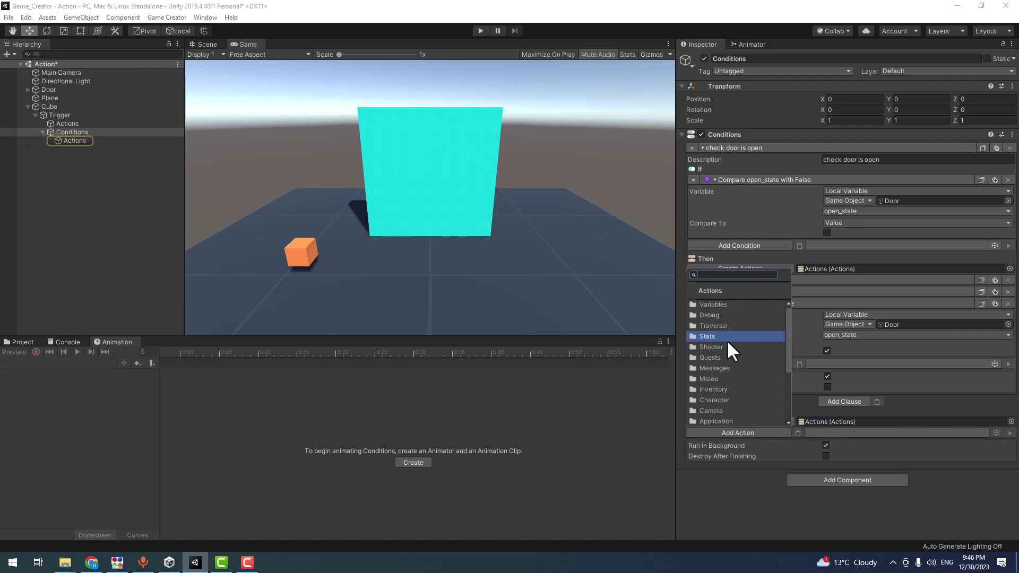
type("play")
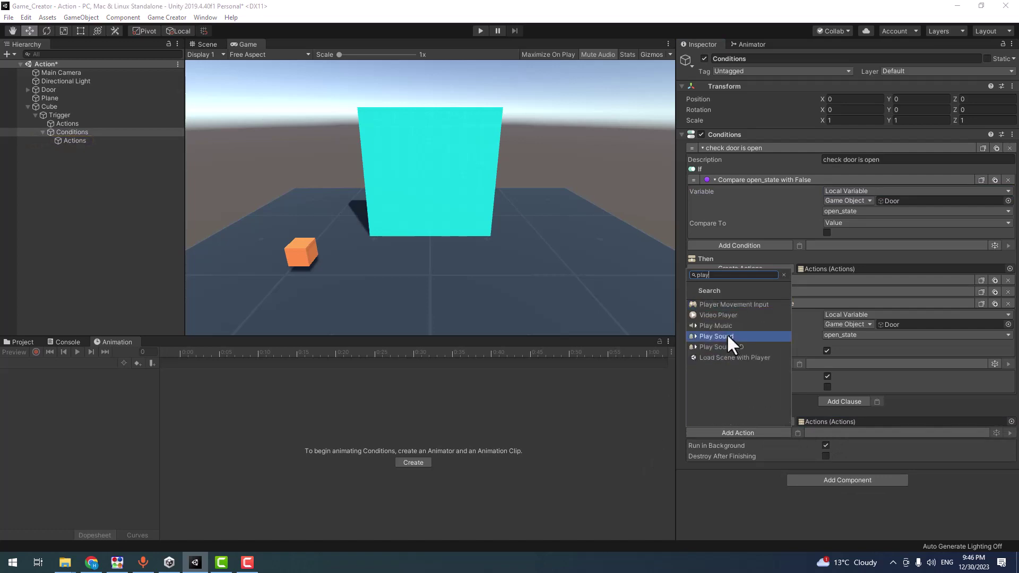
left_click(732, 338)
scroll(915, 447, "down", 1)
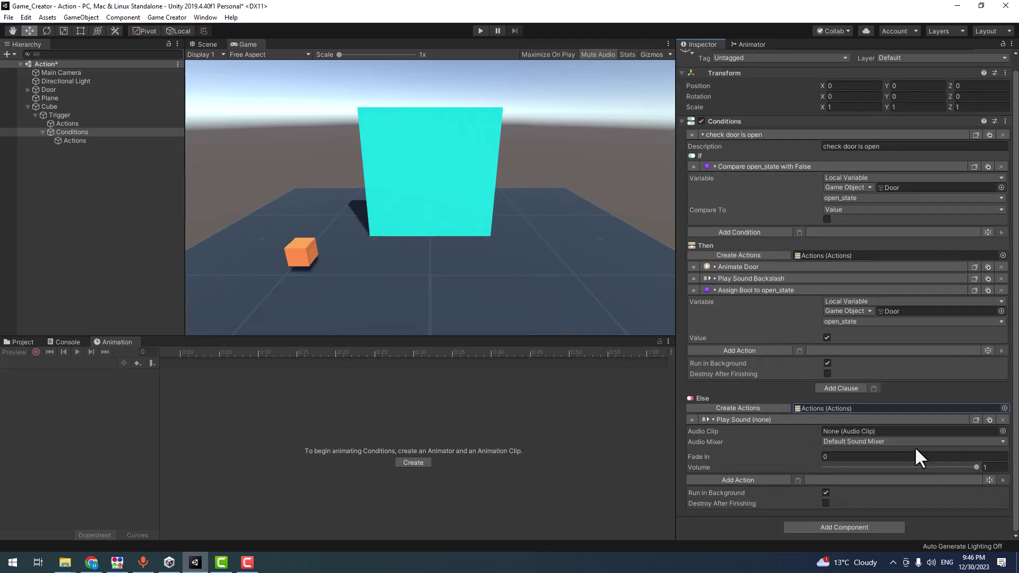
left_click(1003, 431)
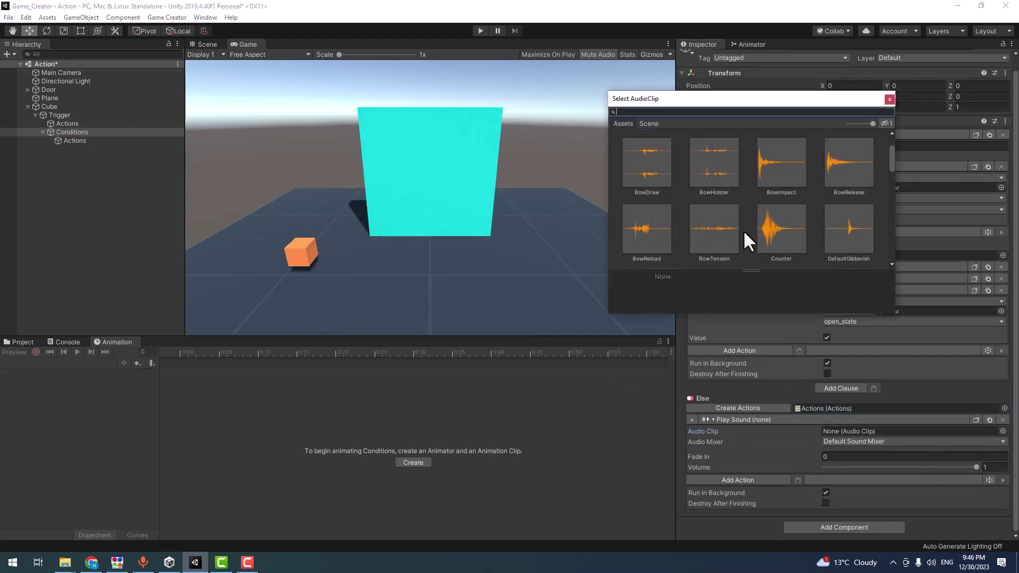
left_click(763, 241)
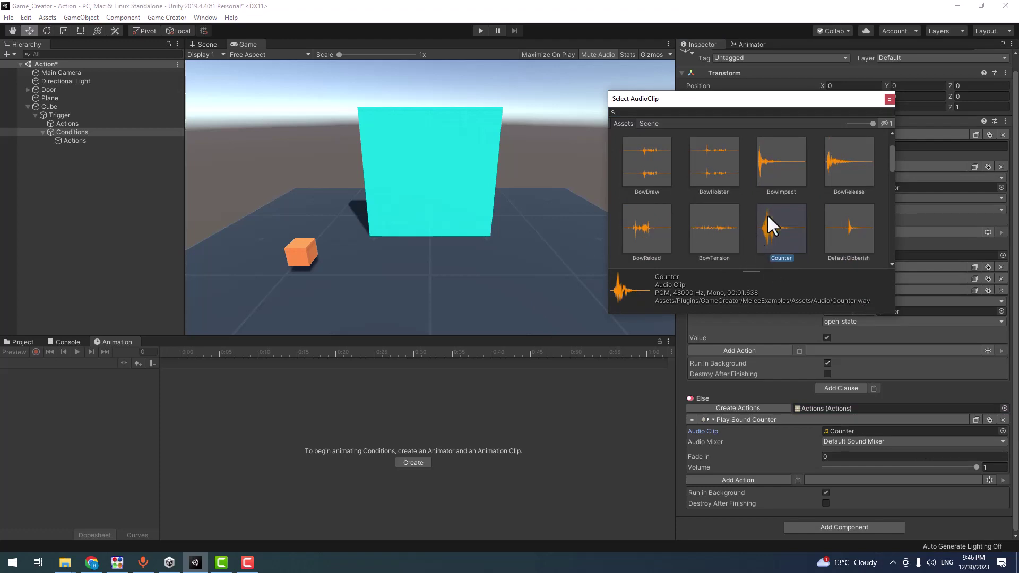
double_click(769, 215)
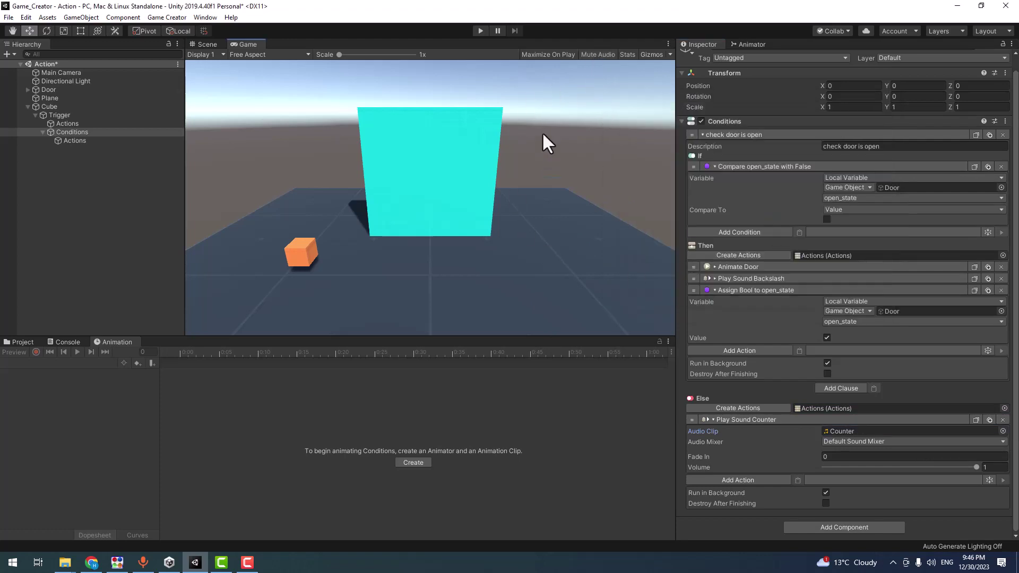
Run the scene in play mode and activate the orange cube to test the door condition
left_click(479, 30)
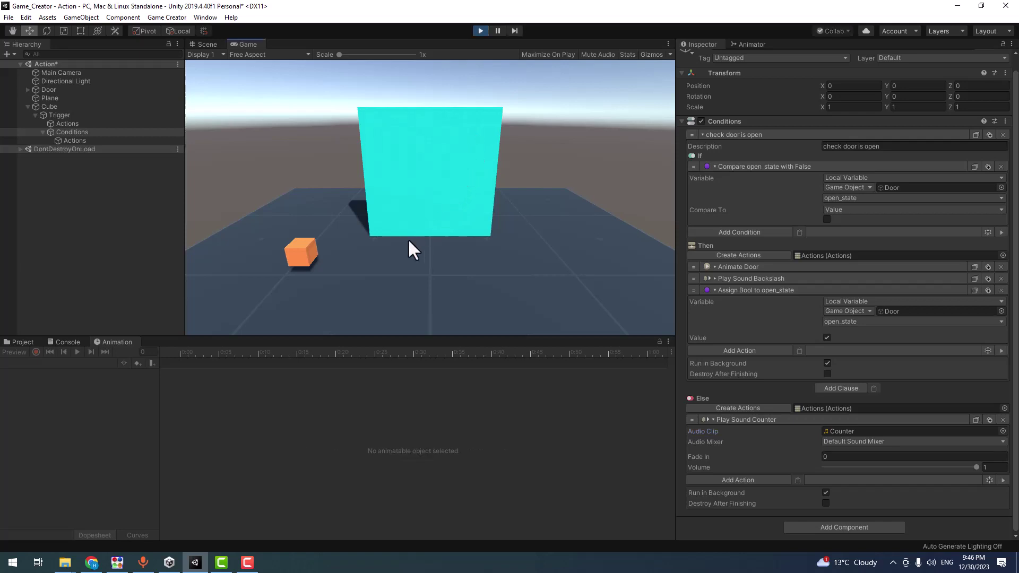
left_click(301, 253)
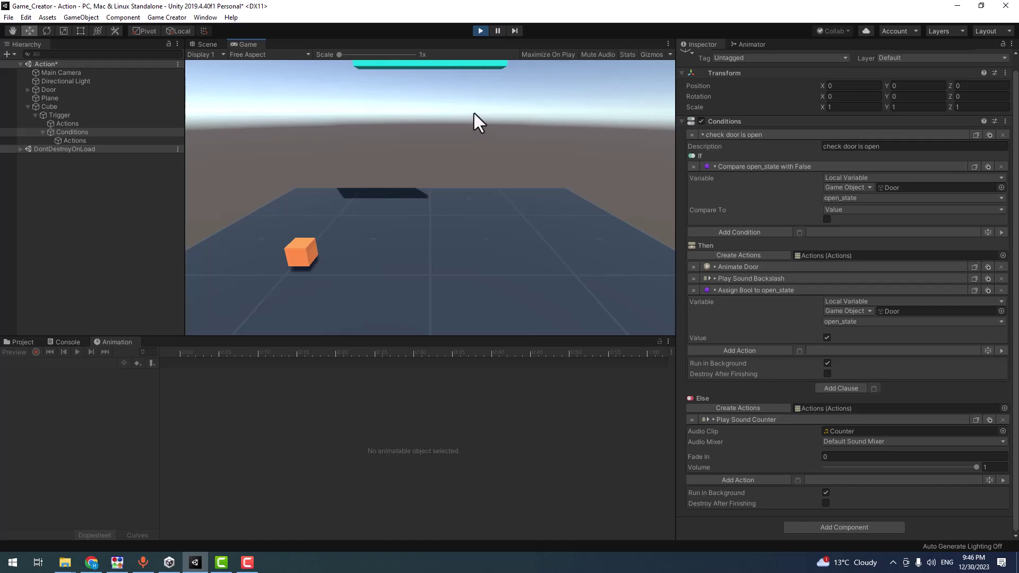
left_click(247, 562)
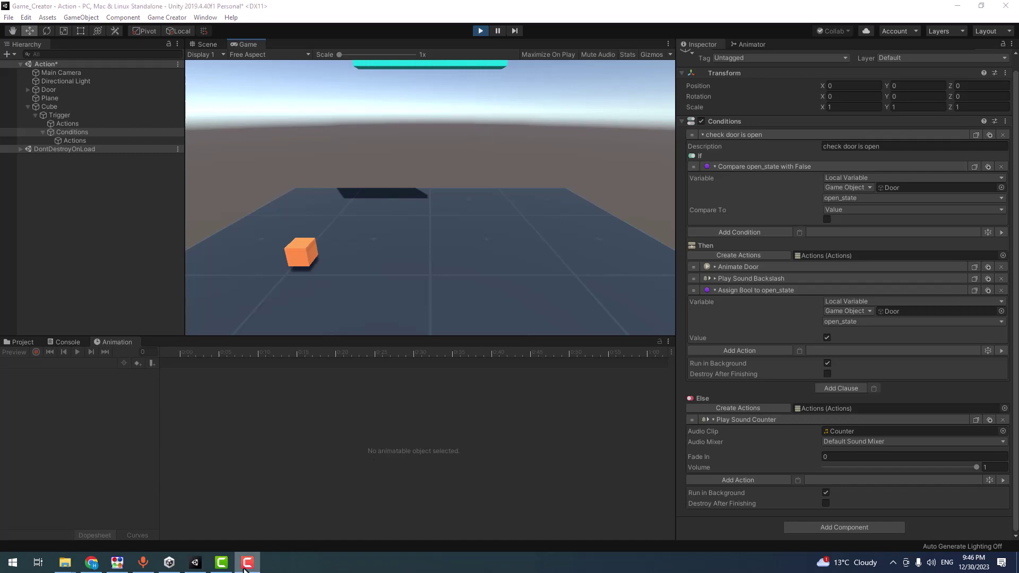